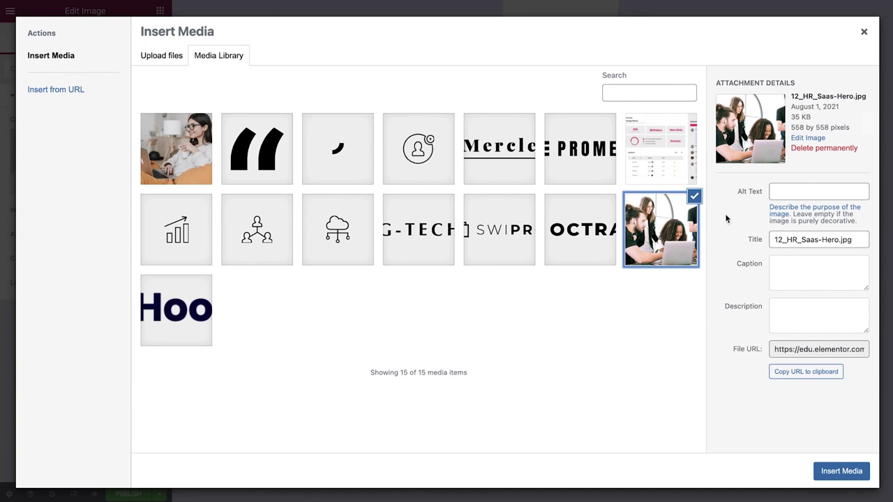
# Give 12_HR_Saas-Hero.jpg alt text 'people working together', caption 'A group collaborating on a project', and a pasted description.
pyautogui.click(818, 195)
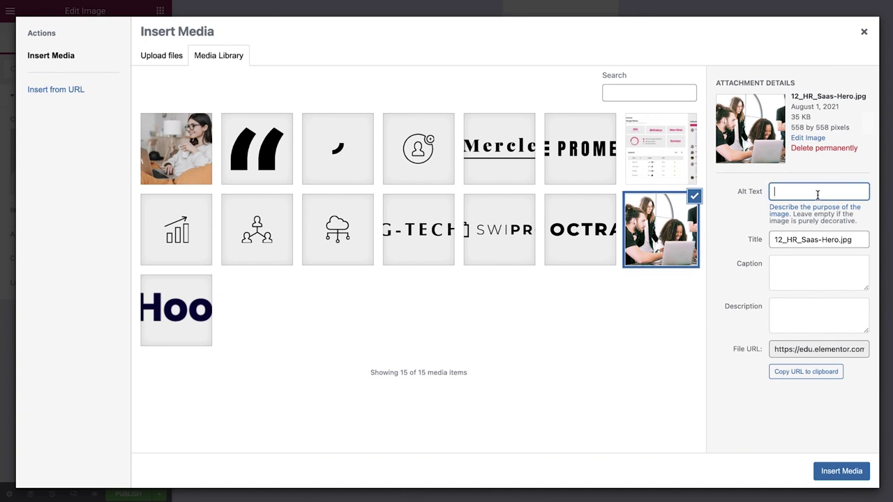
pyautogui.write('people working together')
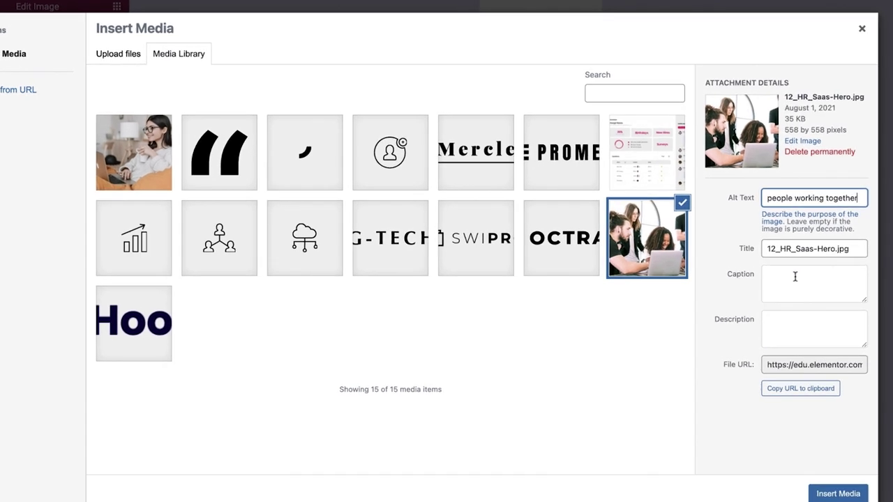
pyautogui.click(800, 265)
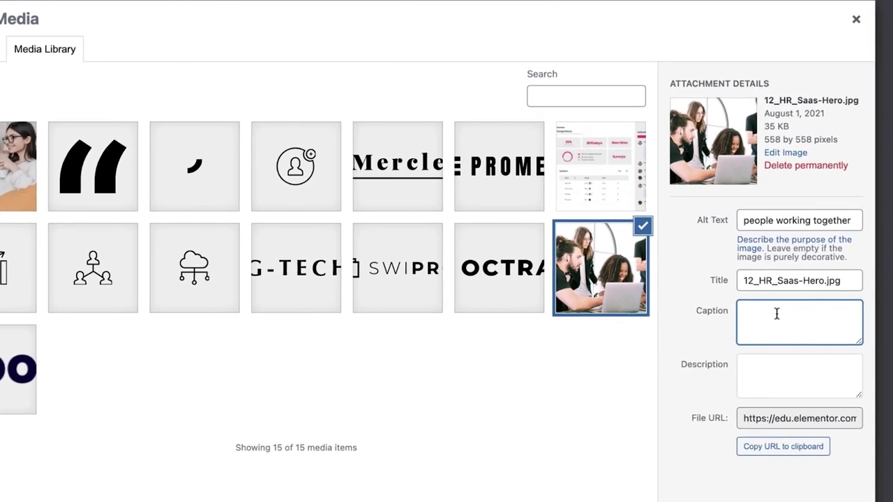
pyautogui.write('A group collaborating')
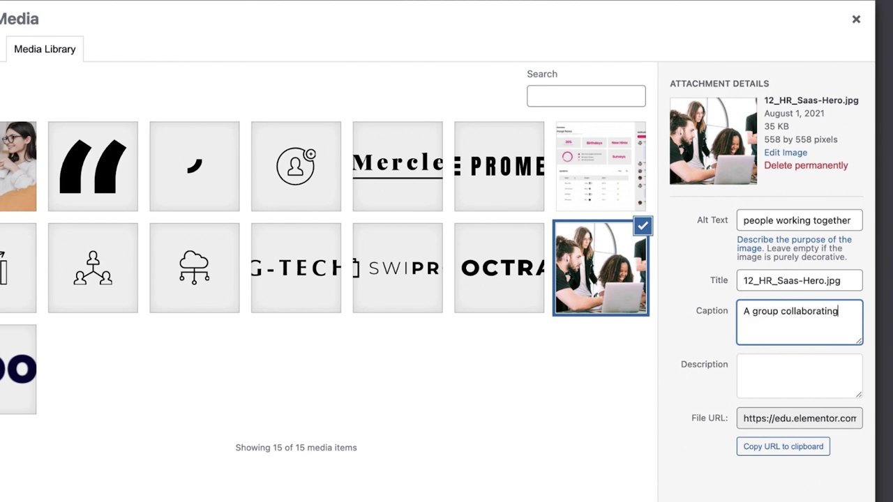
pyautogui.write(' on a project')
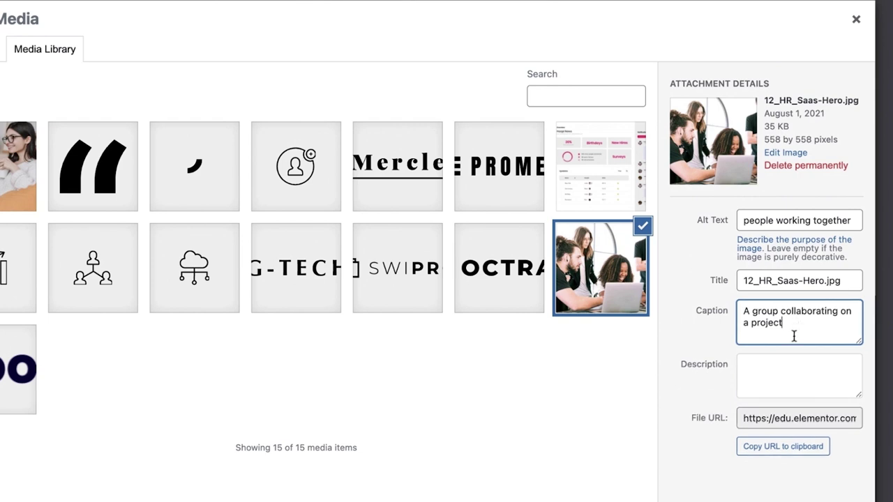
pyautogui.click(765, 373)
pyautogui.write('A project worked on collaboratively is more likely to succeed')
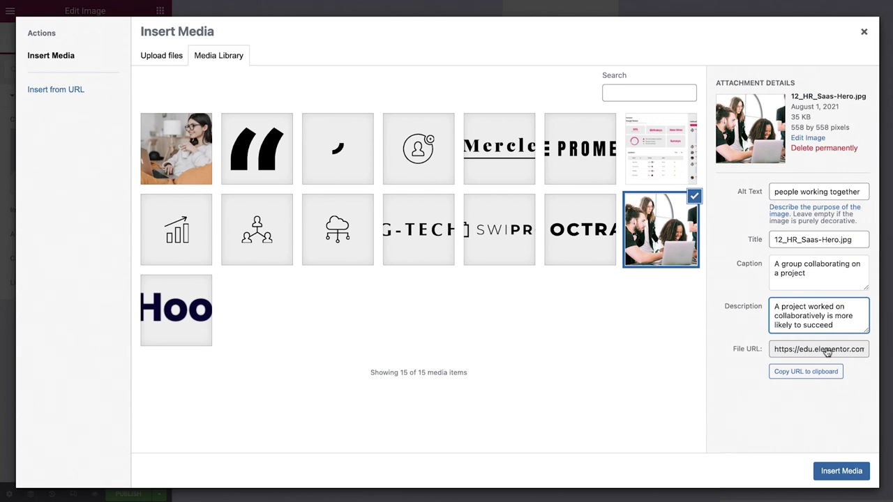
# Insert the hero photo, apply a custom 150 px width, then switch its image size to Full.
pyautogui.click(843, 473)
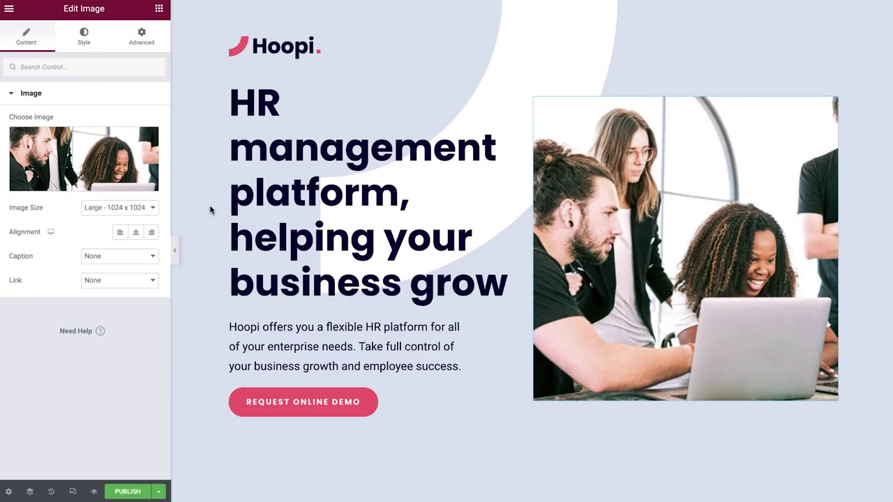
pyautogui.click(133, 208)
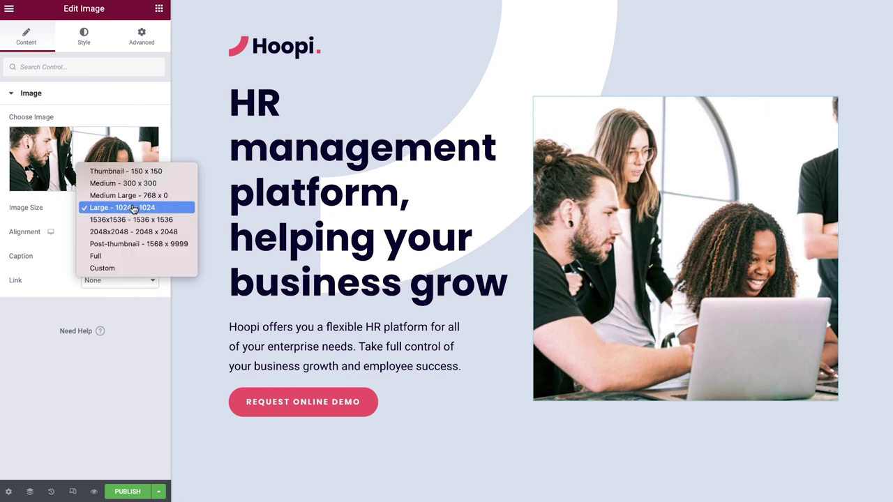
pyautogui.click(131, 270)
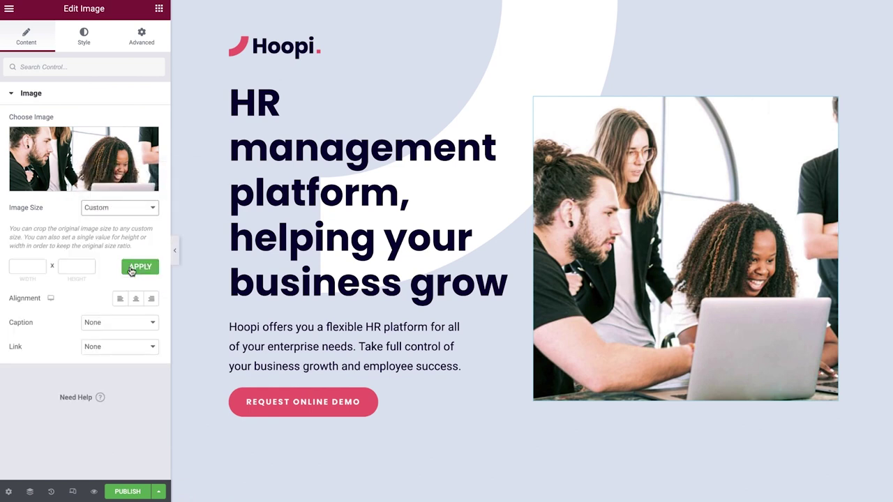
pyautogui.click(23, 268)
pyautogui.write('150')
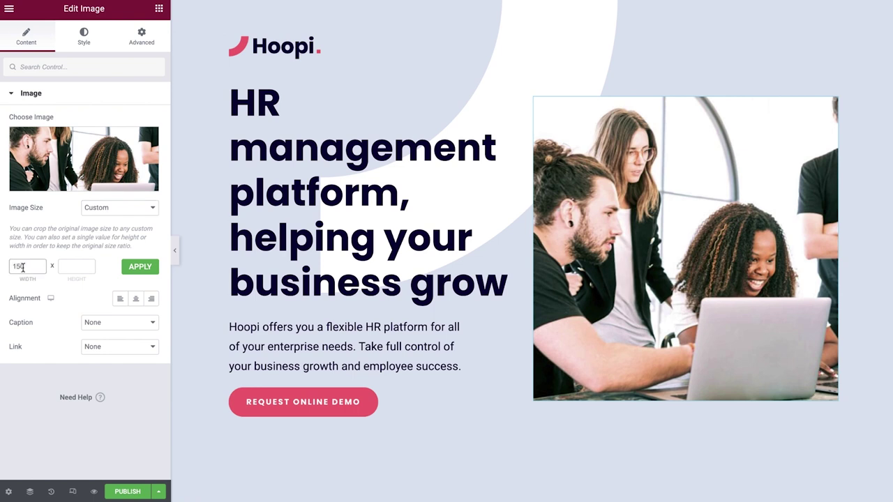
pyautogui.click(147, 269)
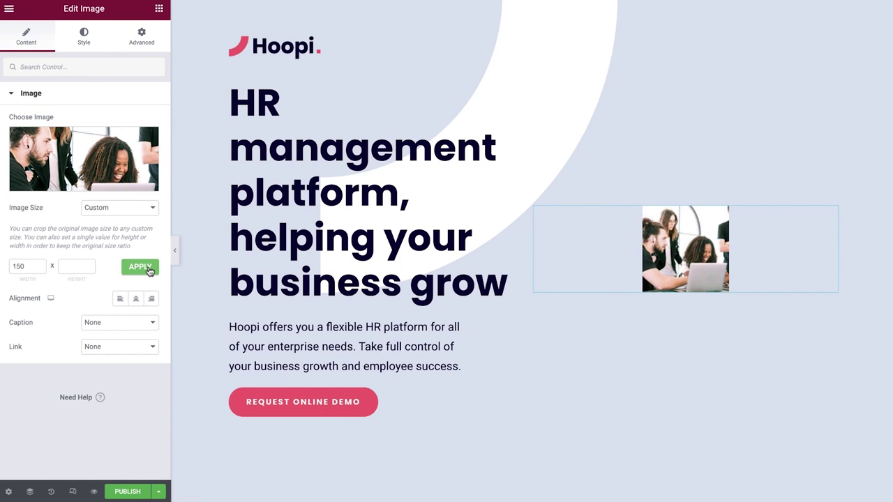
pyautogui.click(126, 209)
pyautogui.click(127, 201)
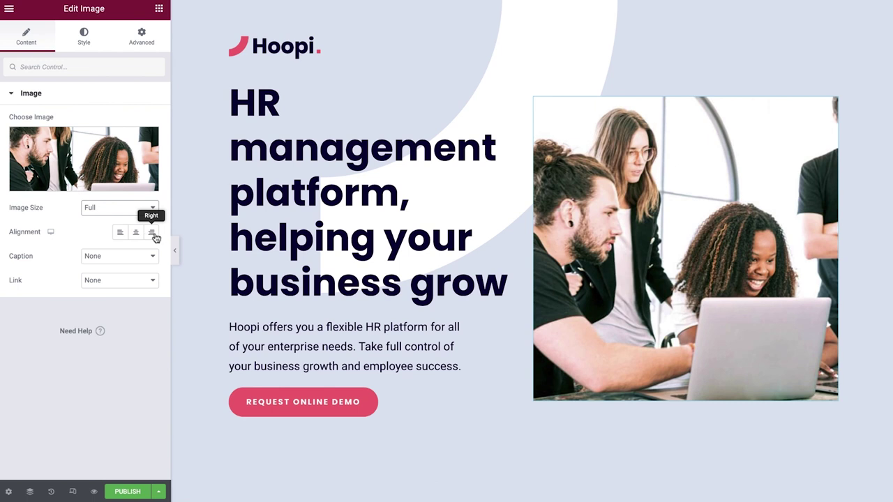
pyautogui.click(133, 258)
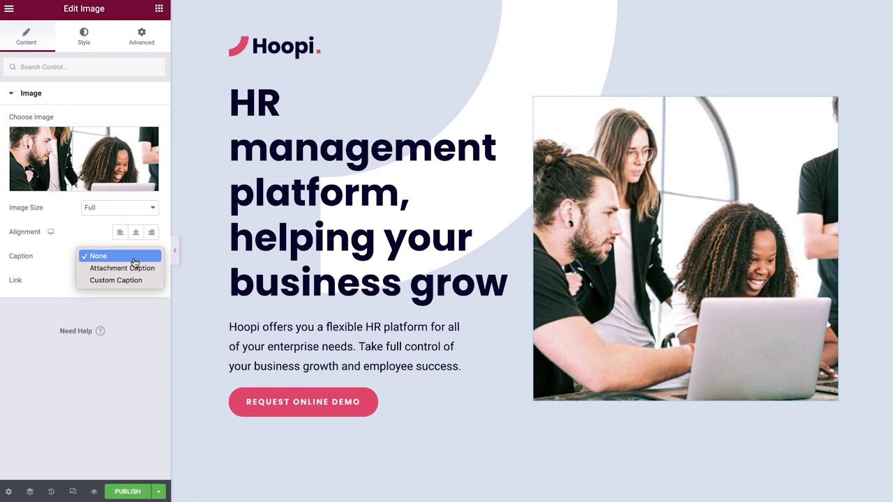
pyautogui.click(136, 269)
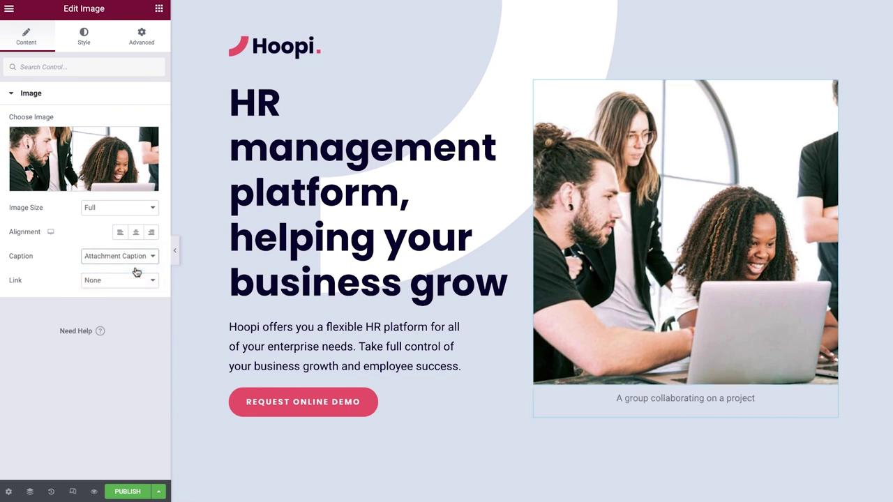
pyautogui.click(133, 259)
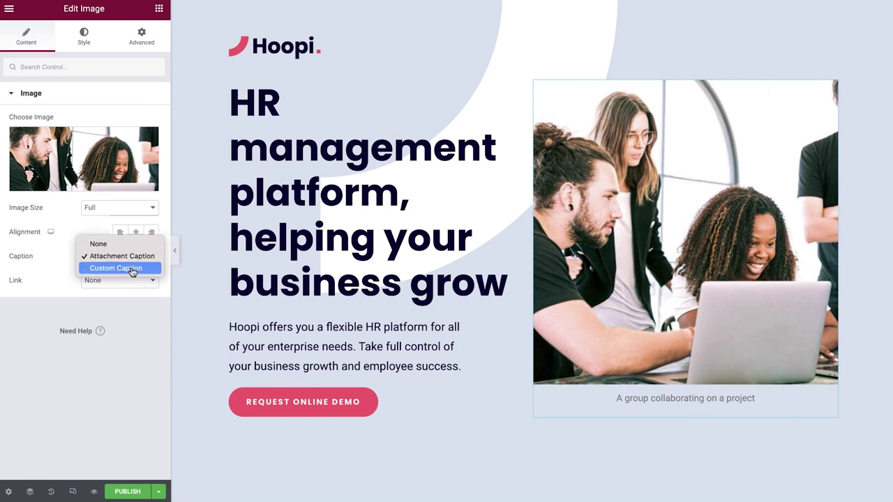
pyautogui.click(133, 269)
pyautogui.click(118, 281)
pyautogui.write('P')
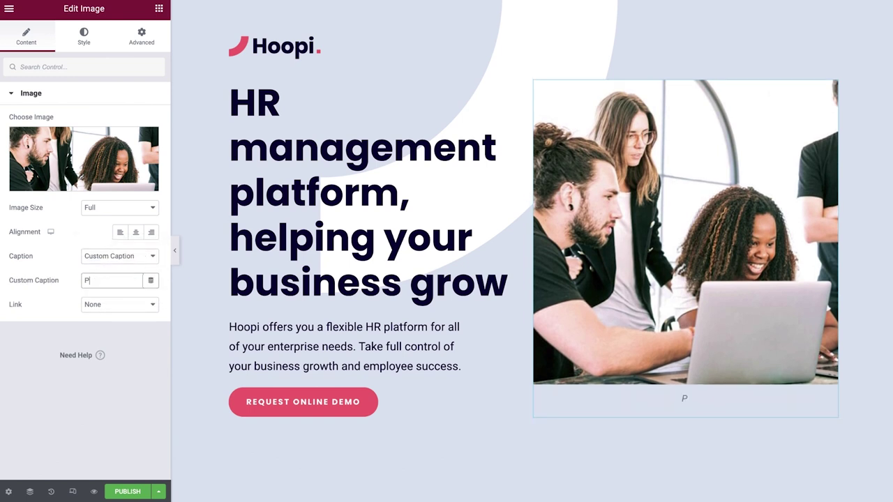
pyautogui.write('eople working toge')
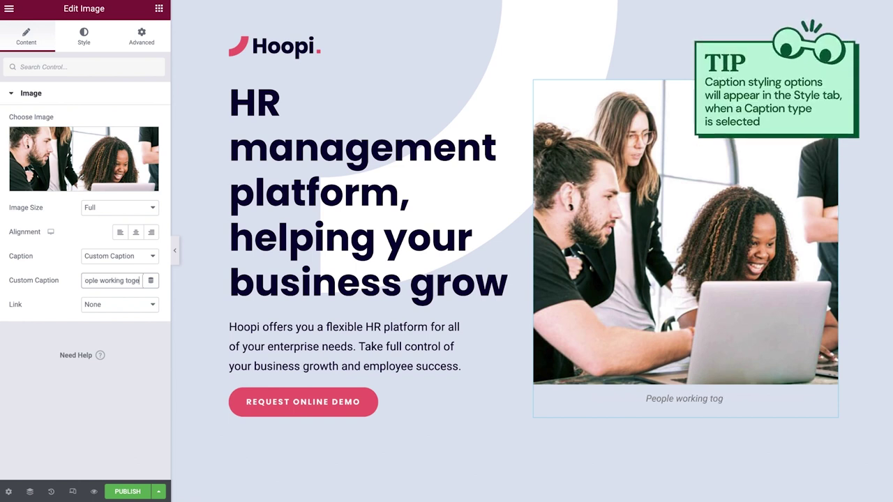
pyautogui.write('ther')
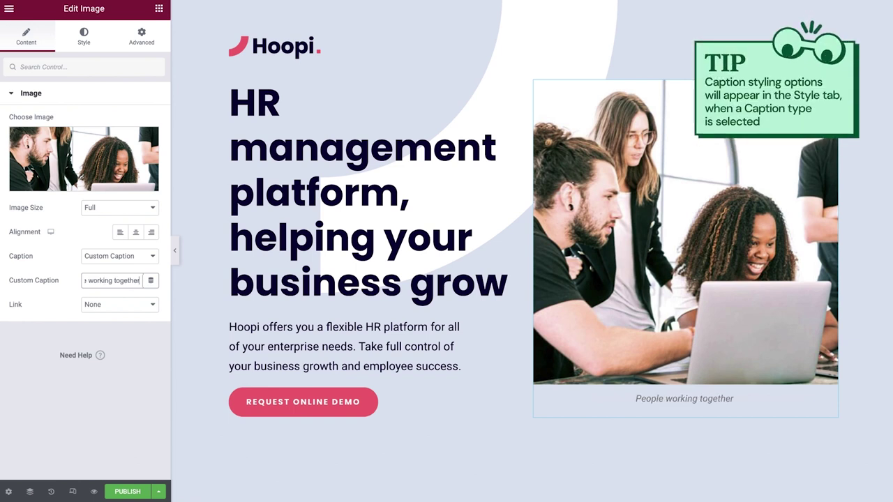
pyautogui.click(149, 254)
pyautogui.click(149, 232)
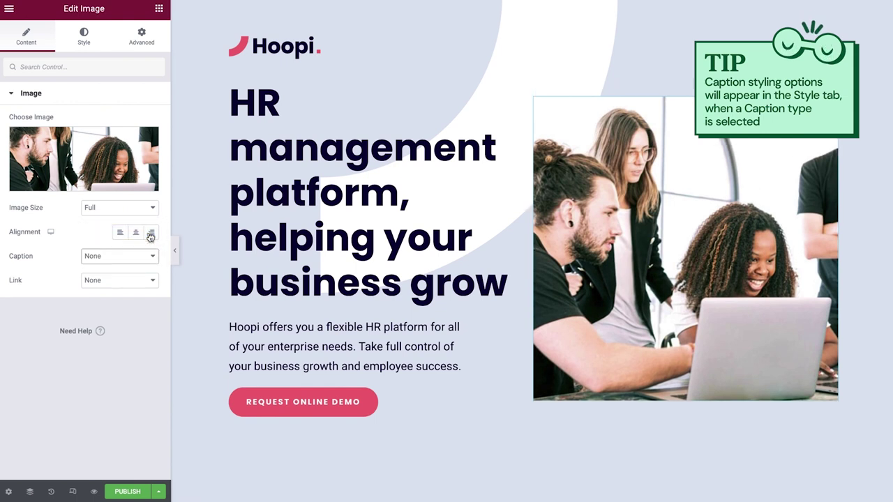
# Link the photo to its media file with the lightbox on, and preview the lightbox.
pyautogui.click(149, 280)
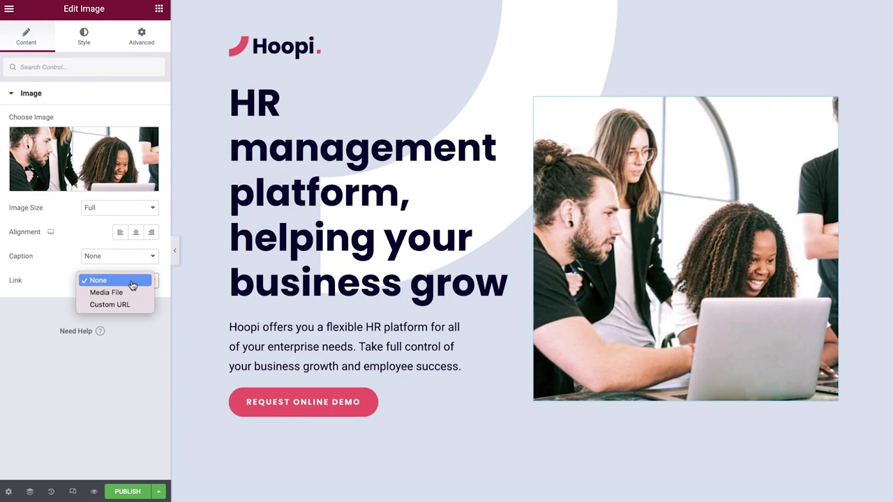
pyautogui.click(132, 293)
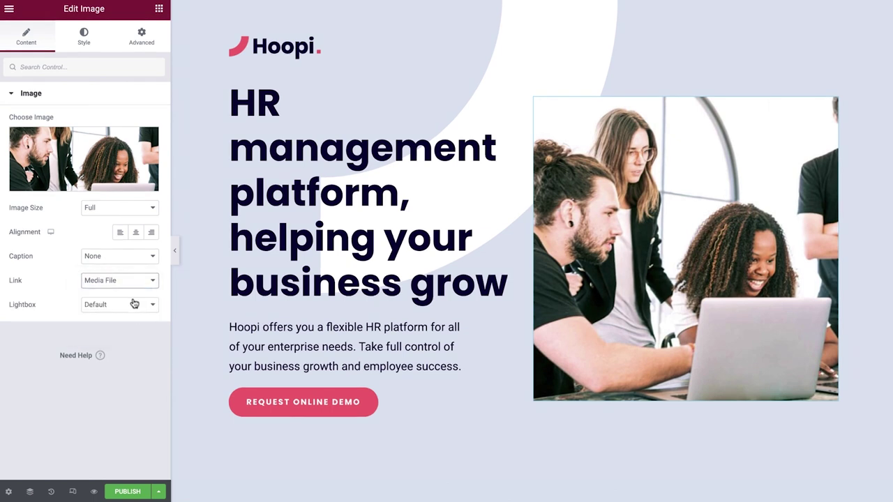
pyautogui.click(133, 307)
pyautogui.click(133, 315)
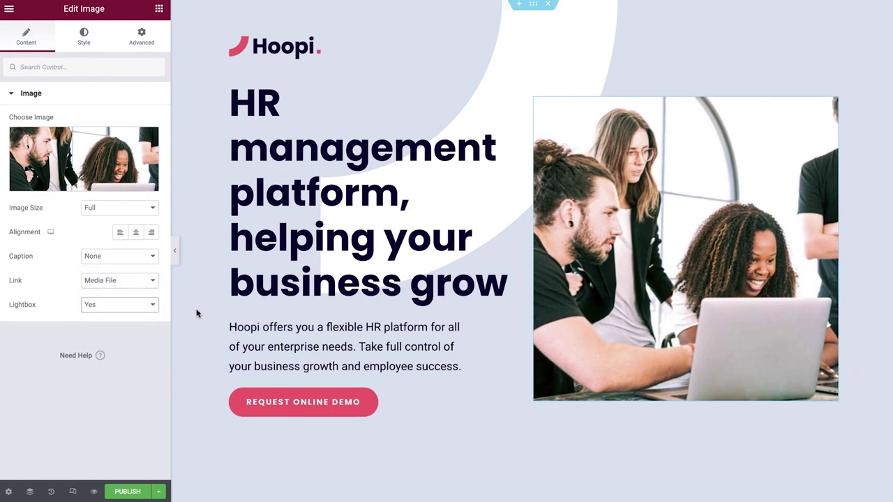
pyautogui.click(600, 222)
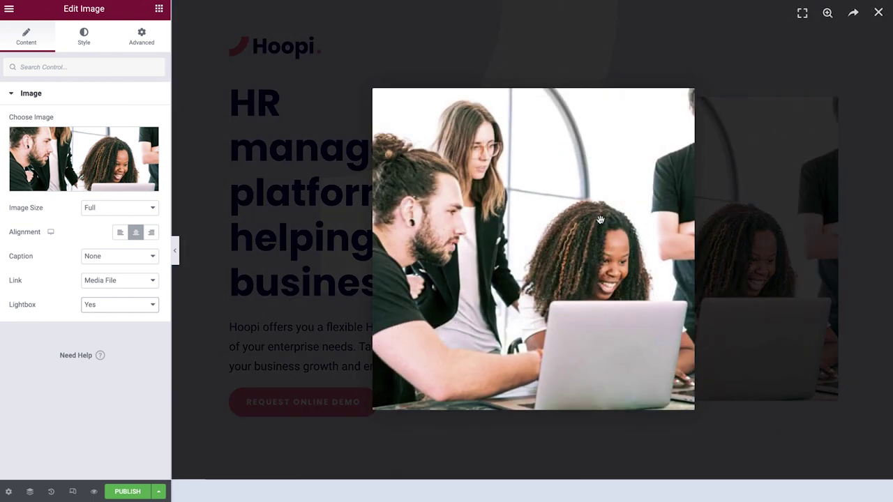
pyautogui.click(203, 405)
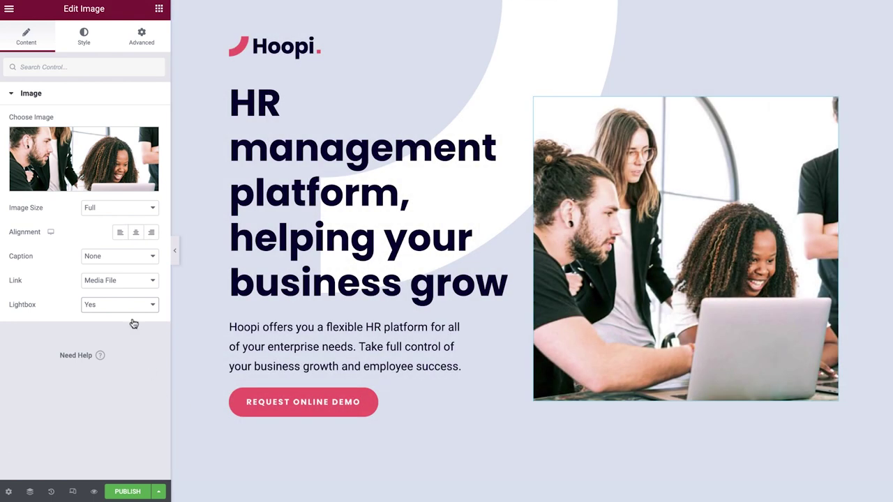
# Turn the lightbox off, link the image to a Custom URL, and show the extra link options.
pyautogui.click(133, 309)
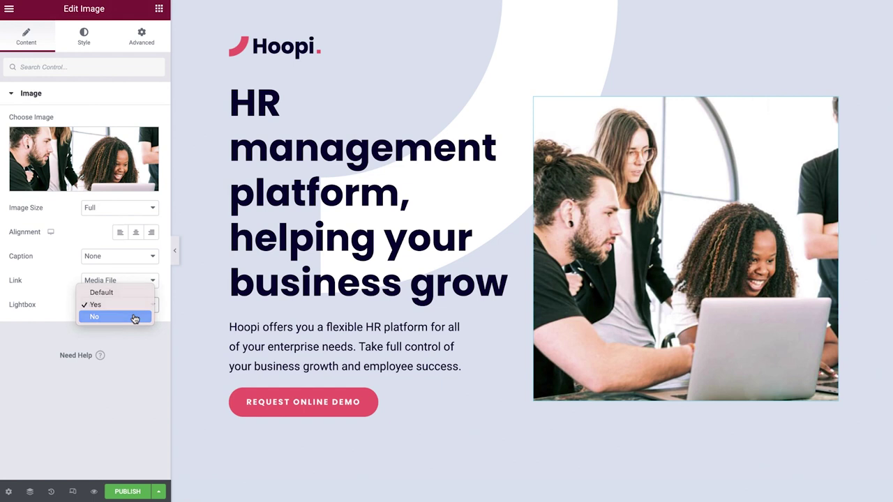
pyautogui.click(135, 317)
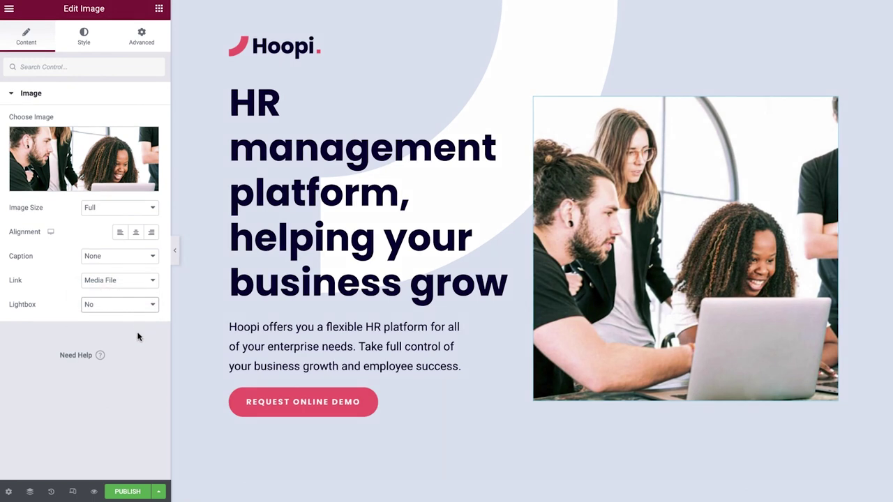
pyautogui.click(135, 283)
pyautogui.click(134, 295)
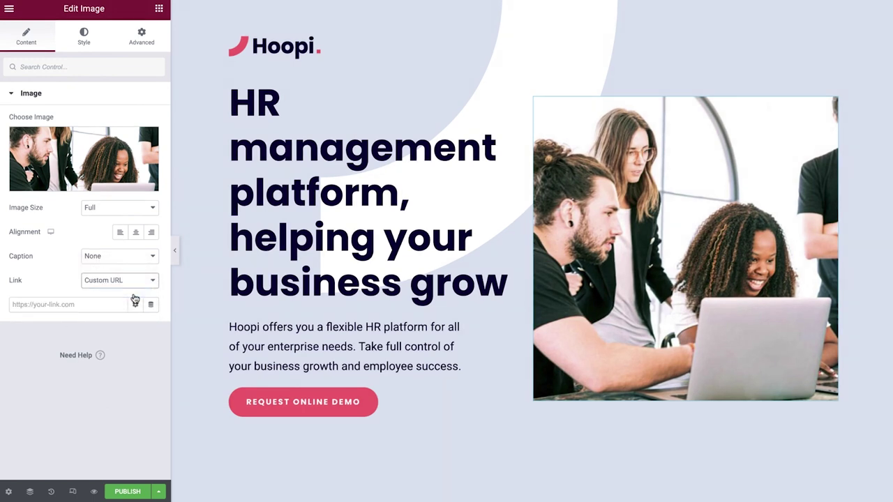
pyautogui.click(105, 307)
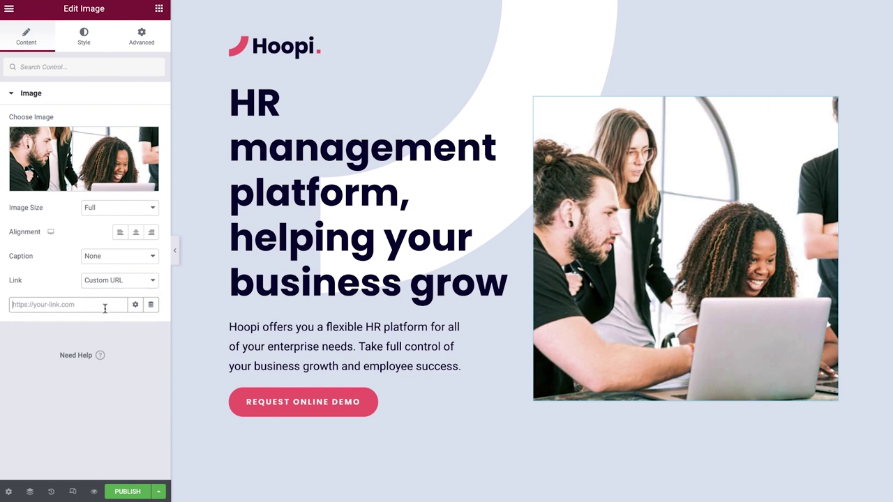
pyautogui.click(150, 307)
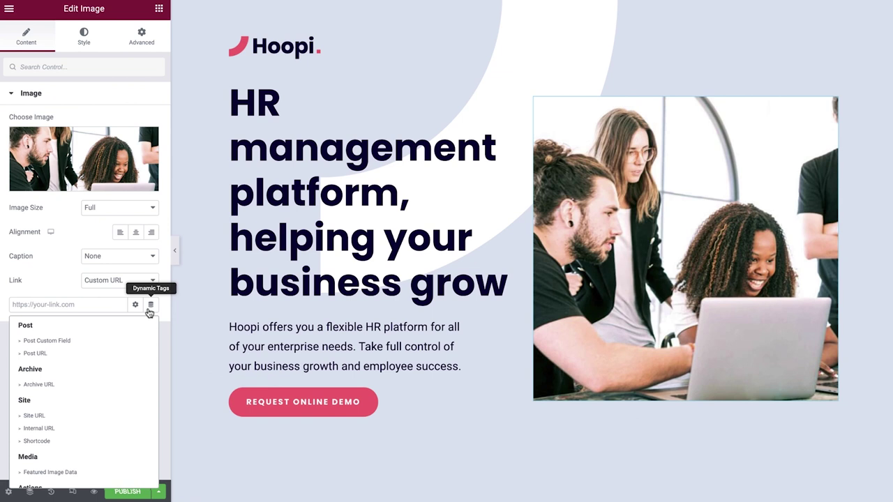
pyautogui.click(135, 306)
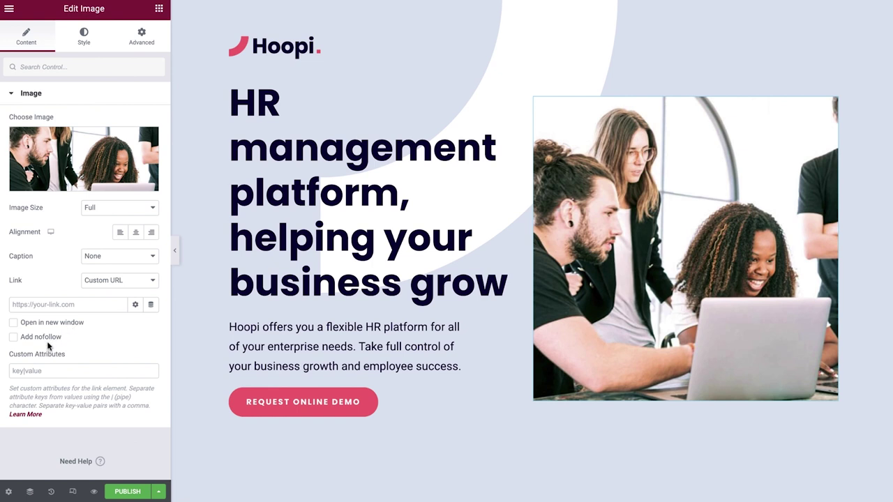
# In the image's Style settings, set the width to 35 VW.
pyautogui.click(89, 43)
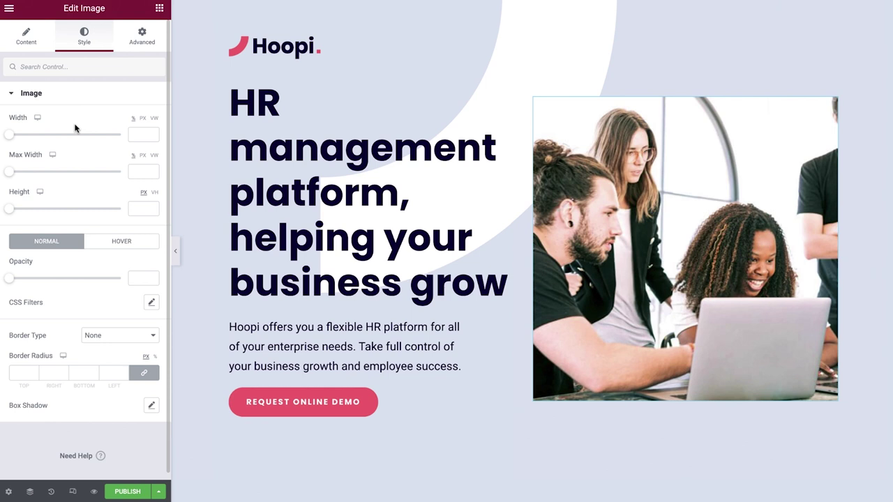
pyautogui.click(155, 119)
pyautogui.moveTo(10, 135); pyautogui.dragTo(74, 136)
pyautogui.doubleClick(135, 134)
pyautogui.write('35')
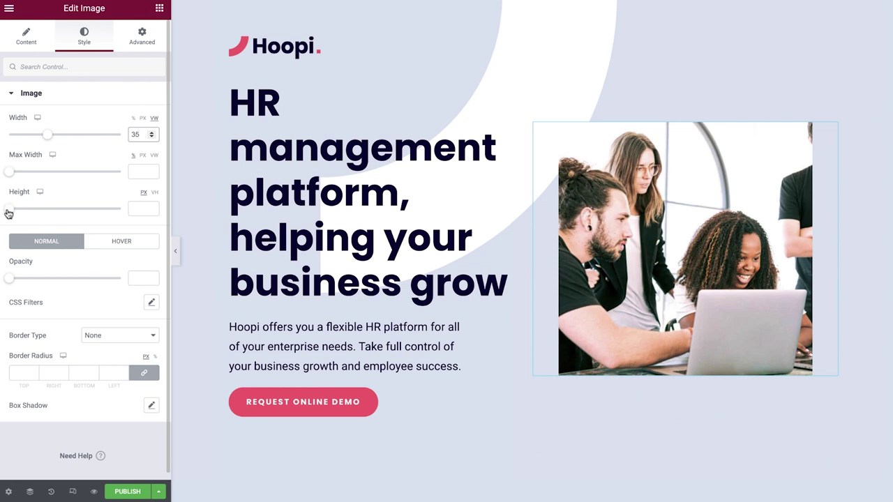
# Try a fixed height with Object Fit Cover, then clear both height and width values.
pyautogui.moveTo(8, 209); pyautogui.dragTo(90, 210)
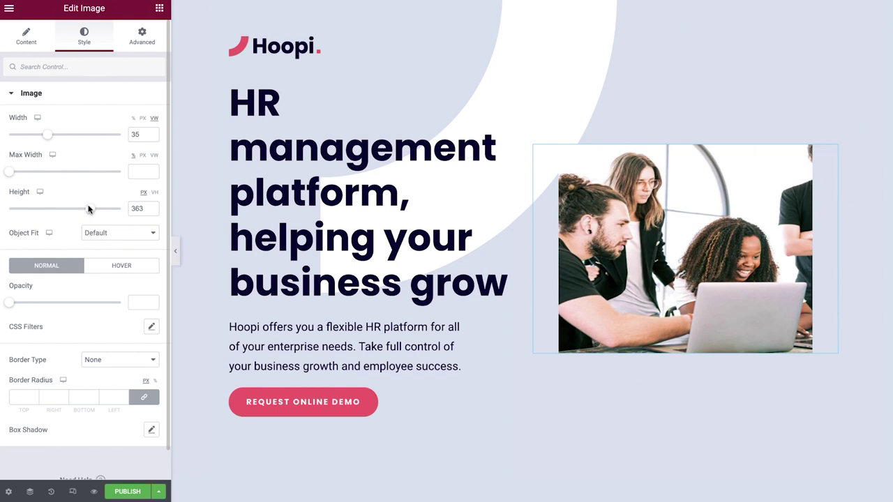
pyautogui.click(116, 233)
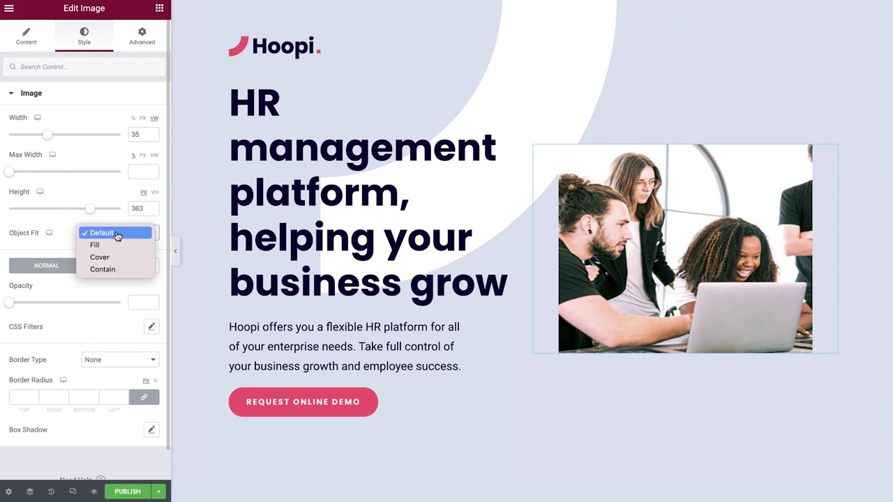
pyautogui.click(119, 259)
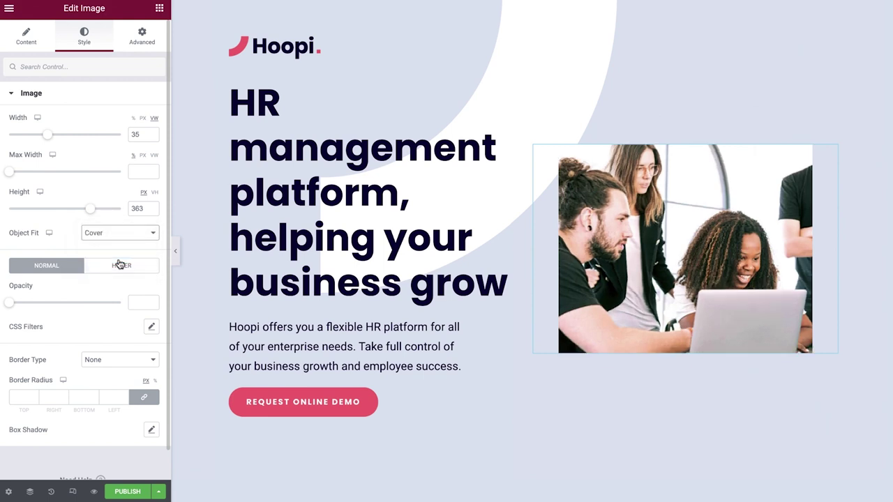
pyautogui.doubleClick(140, 208)
pyautogui.press('BackSpace')
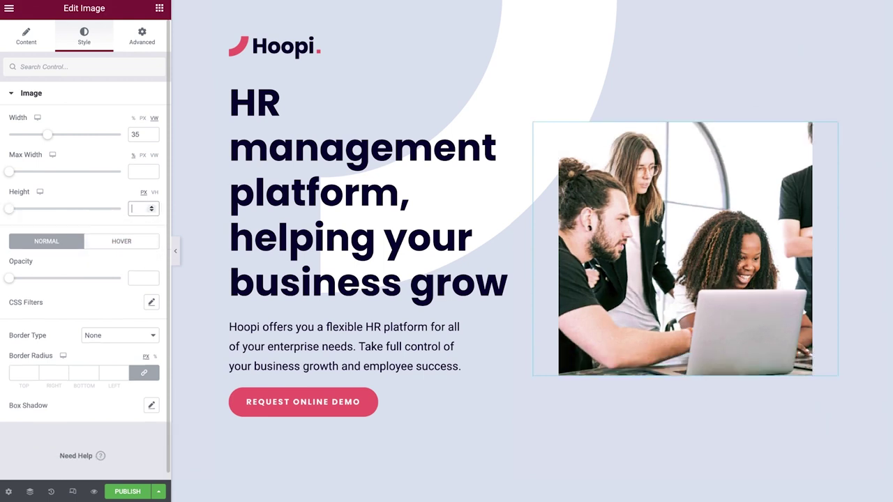
pyautogui.doubleClick(140, 134)
pyautogui.press('BackSpace')
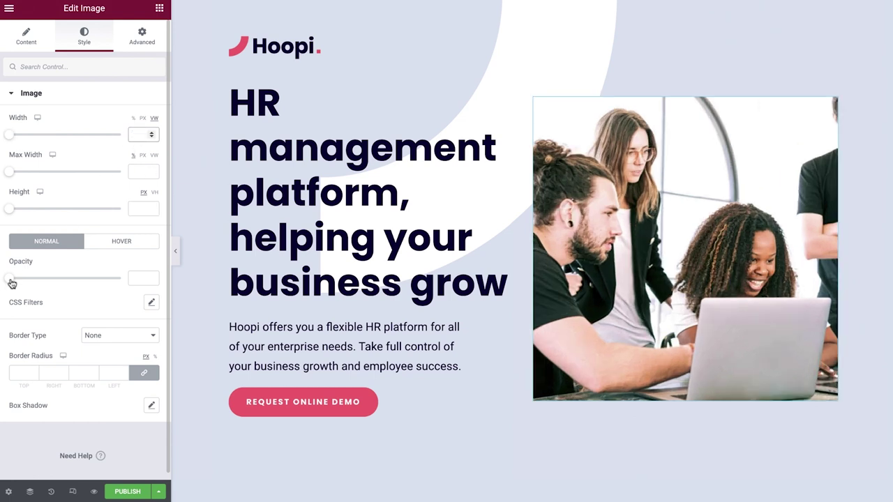
# Set opacity to 1, reset the CSS filters to default after lowering saturation, and switch to Hover styling.
pyautogui.moveTo(11, 281); pyautogui.dragTo(126, 278)
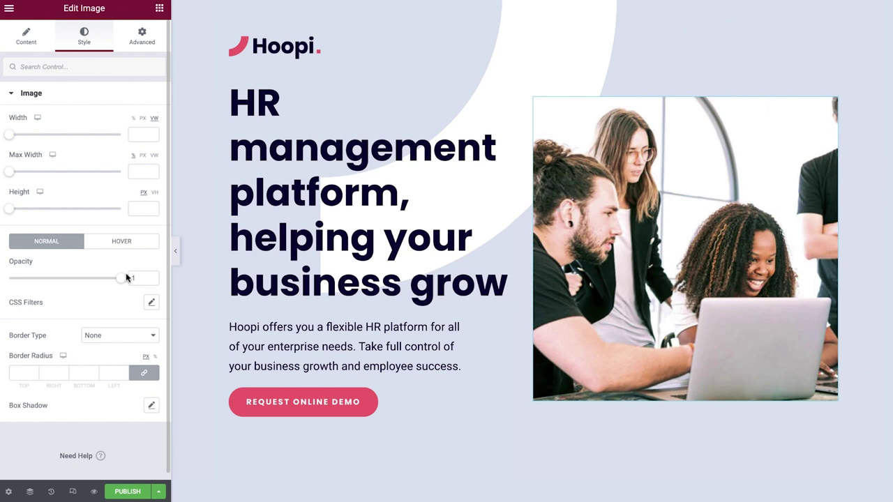
pyautogui.click(151, 301)
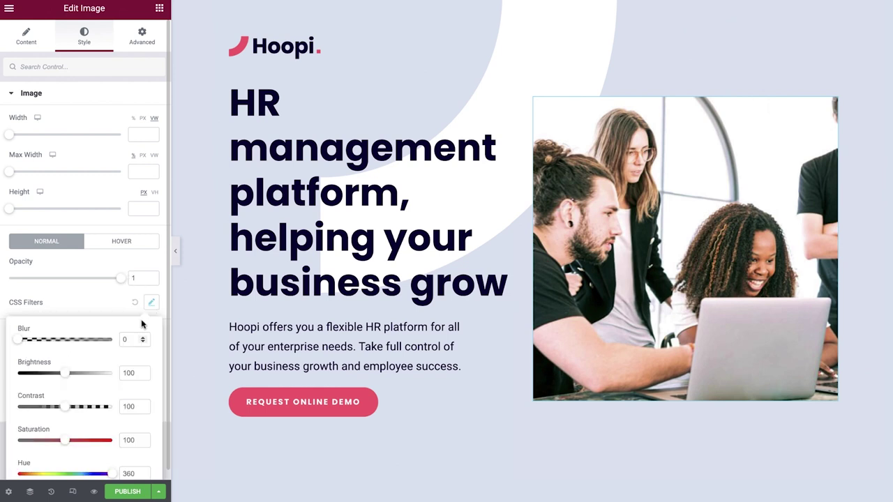
pyautogui.scroll(-1, 100, 395)
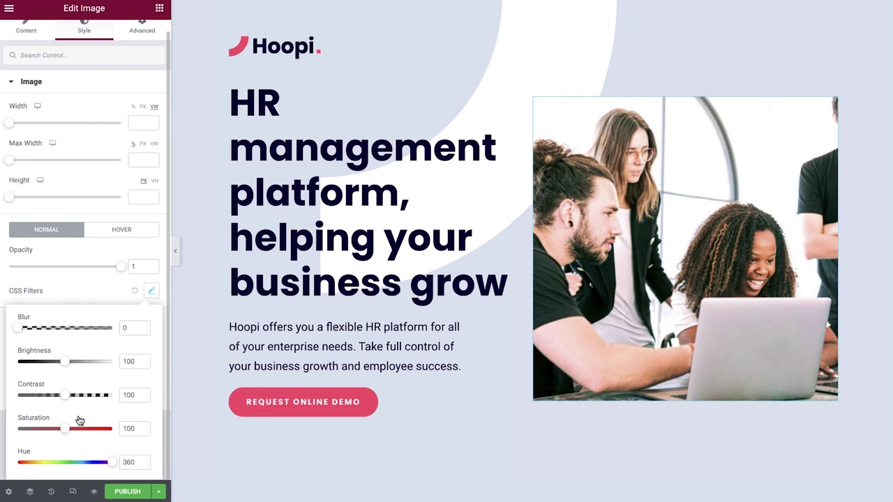
pyautogui.moveTo(64, 429); pyautogui.dragTo(1, 434)
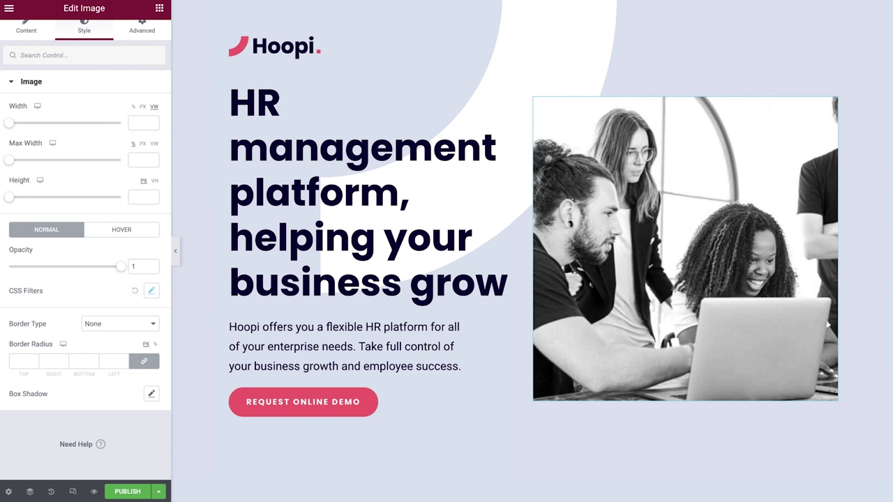
pyautogui.click(133, 296)
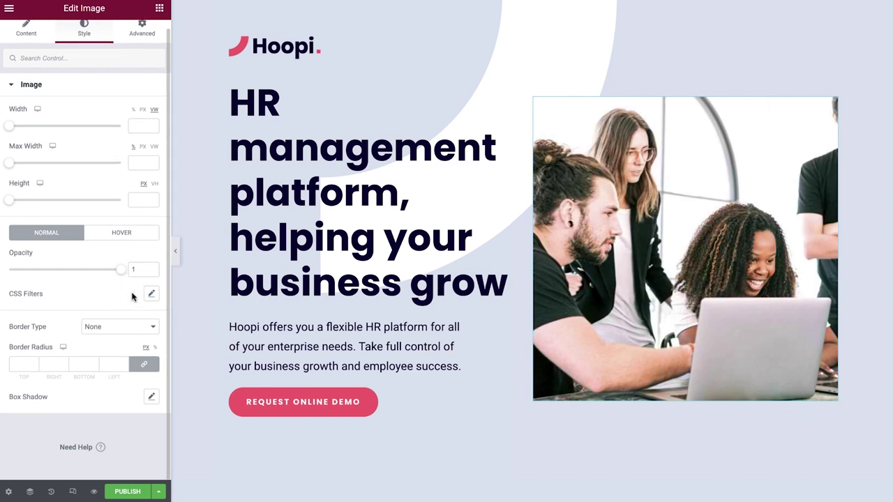
pyautogui.click(137, 237)
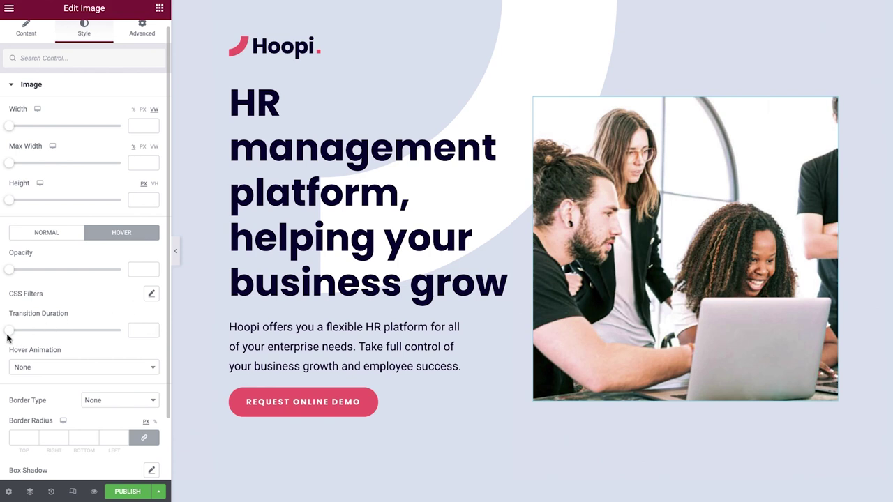
# Set the hover transition duration to 1.1 and choose Rotate as the hover animation.
pyautogui.moveTo(7, 338); pyautogui.dragTo(50, 336)
pyautogui.click(59, 370)
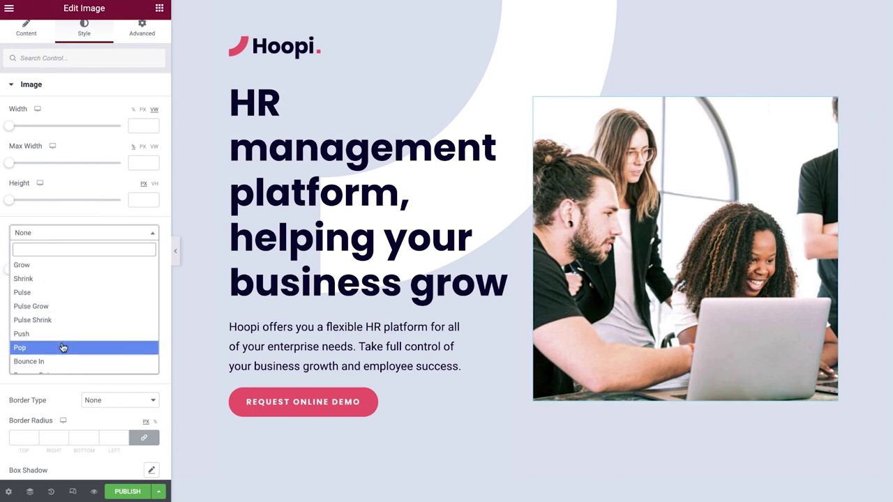
pyautogui.scroll(-2, 62, 346)
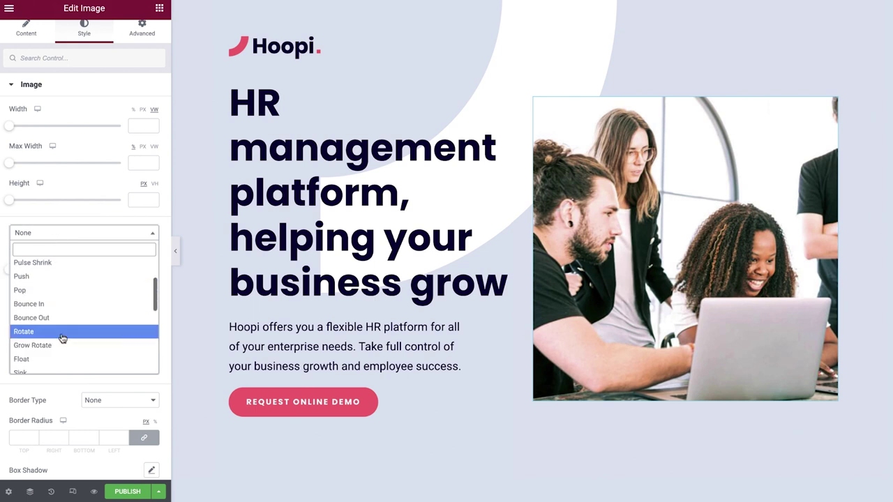
pyautogui.click(61, 336)
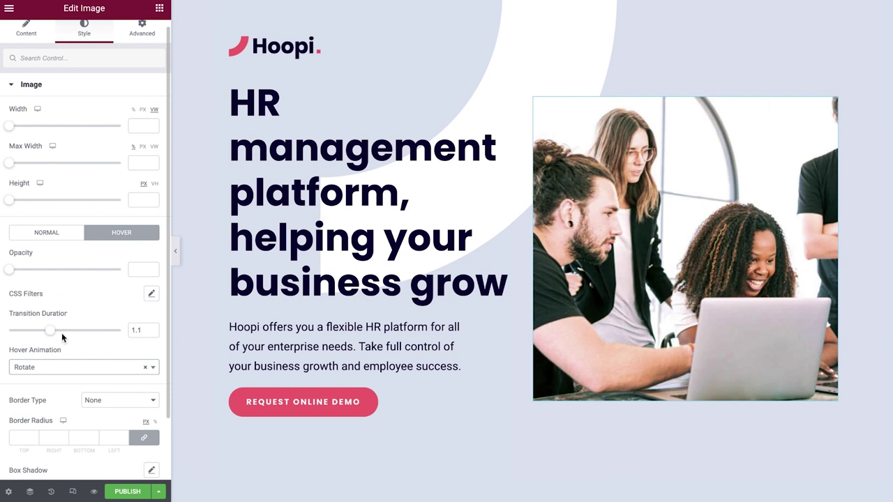